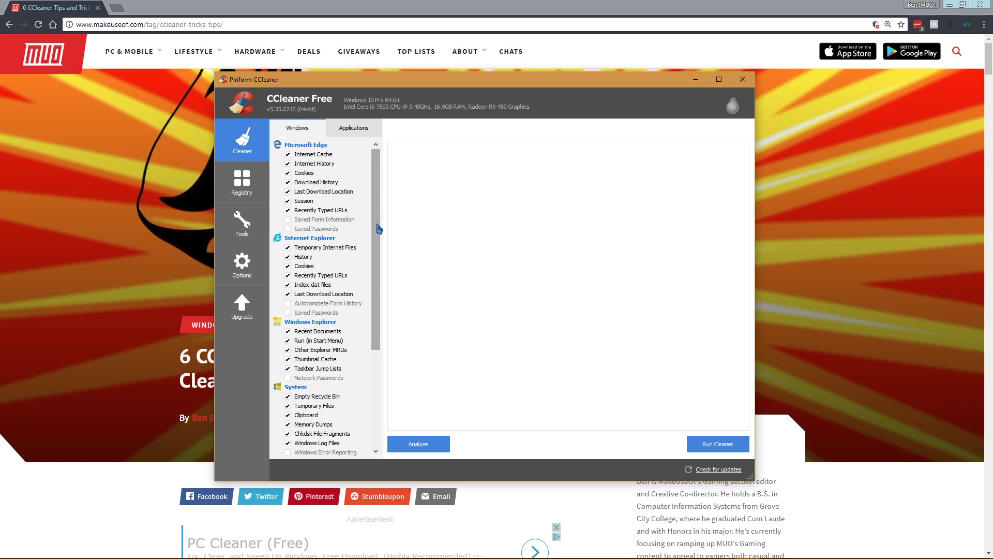
# Step: Uncheck Recent Documents under Windows Explorer in the Windows cleaning list
pyautogui.click(246, 154)
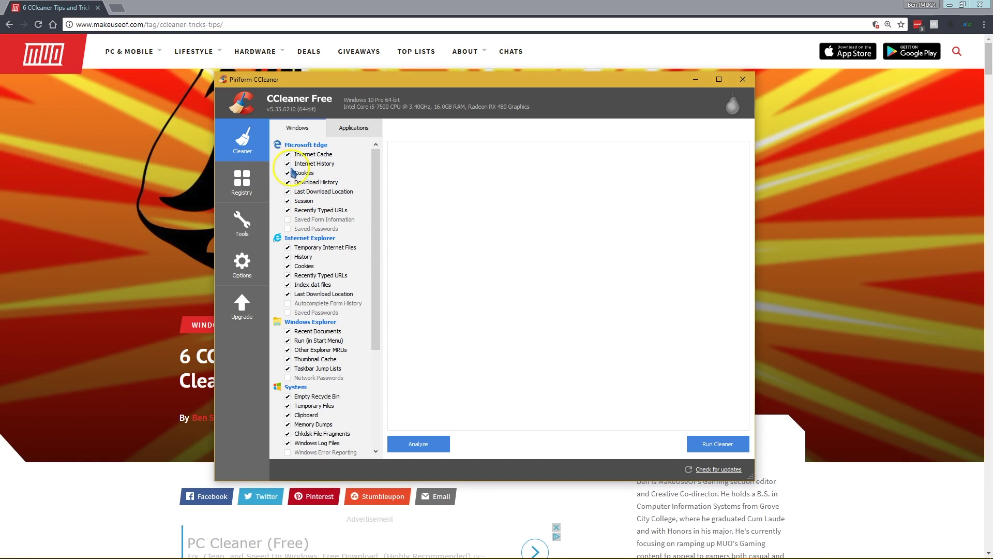
pyautogui.moveTo(378, 188)
pyautogui.mouseDown()
pyautogui.moveTo(378, 210)
pyautogui.moveTo(377, 198)
pyautogui.mouseUp()
pyautogui.click(304, 134)
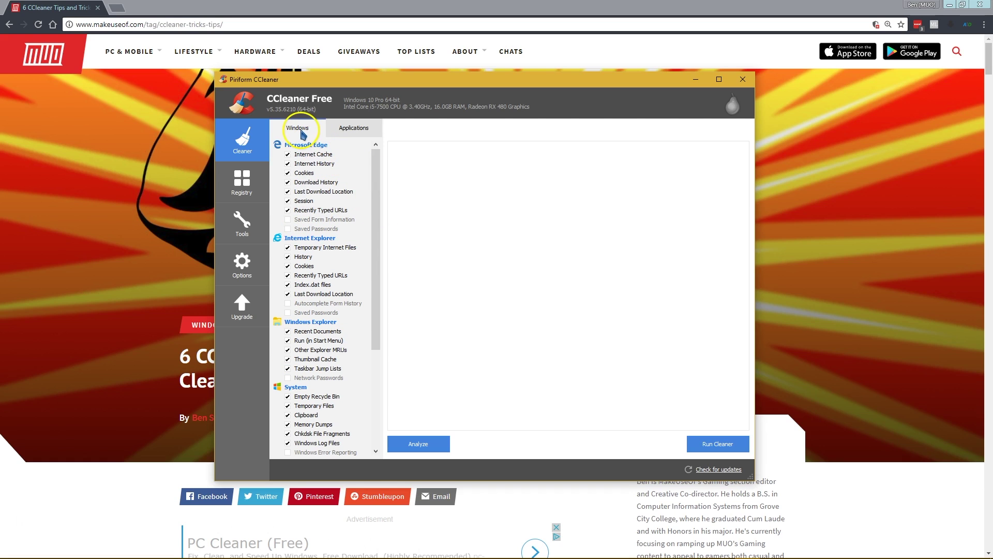
pyautogui.click(359, 135)
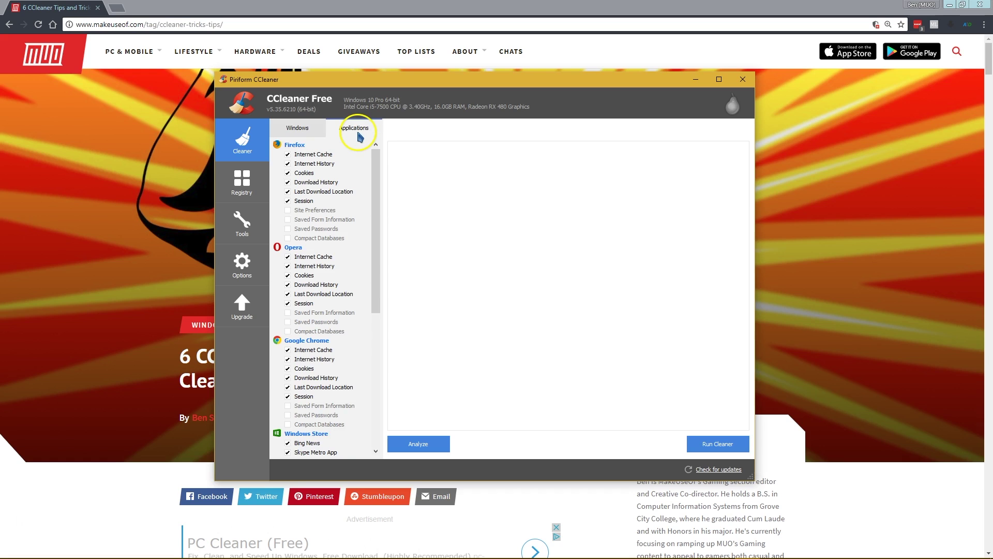
pyautogui.click(290, 130)
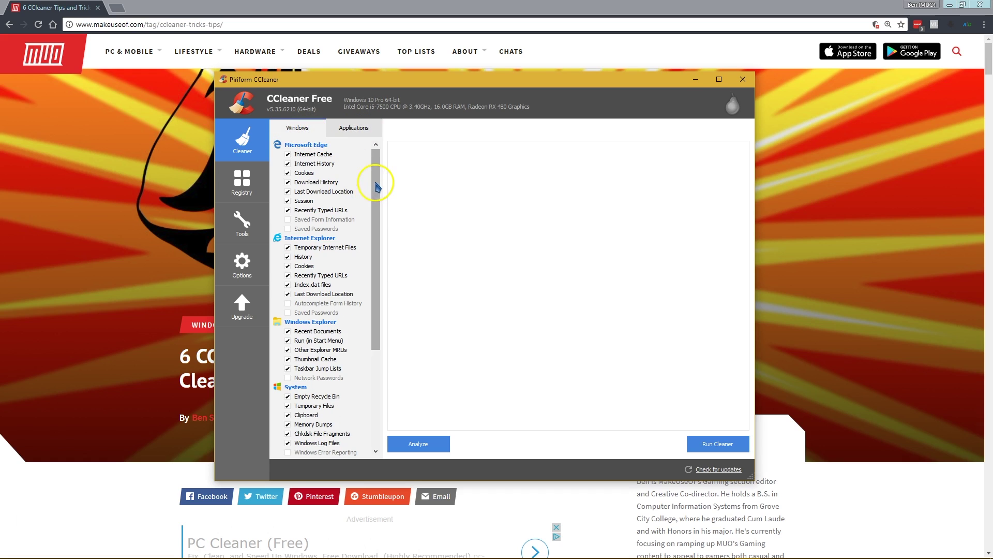
pyautogui.moveTo(377, 182); pyautogui.dragTo(377, 278)
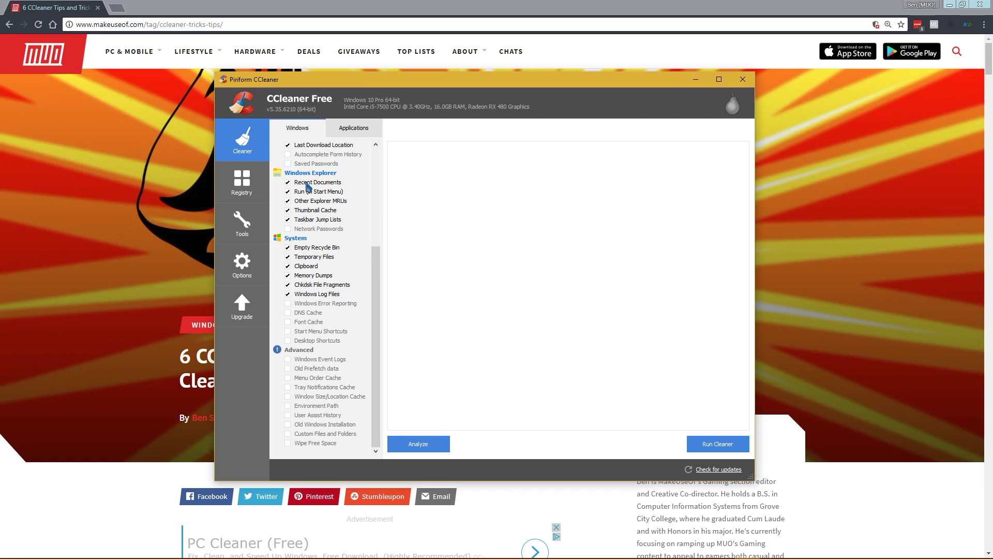
pyautogui.click(289, 183)
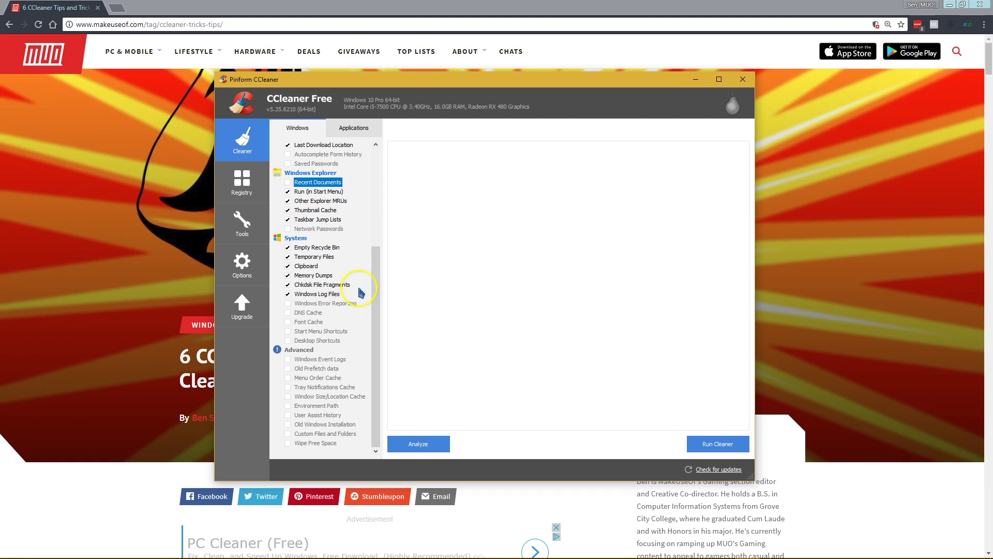
# Step: Browse the Applications tab's Firefox, Opera, Chrome and other program cleaning items
pyautogui.click(324, 215)
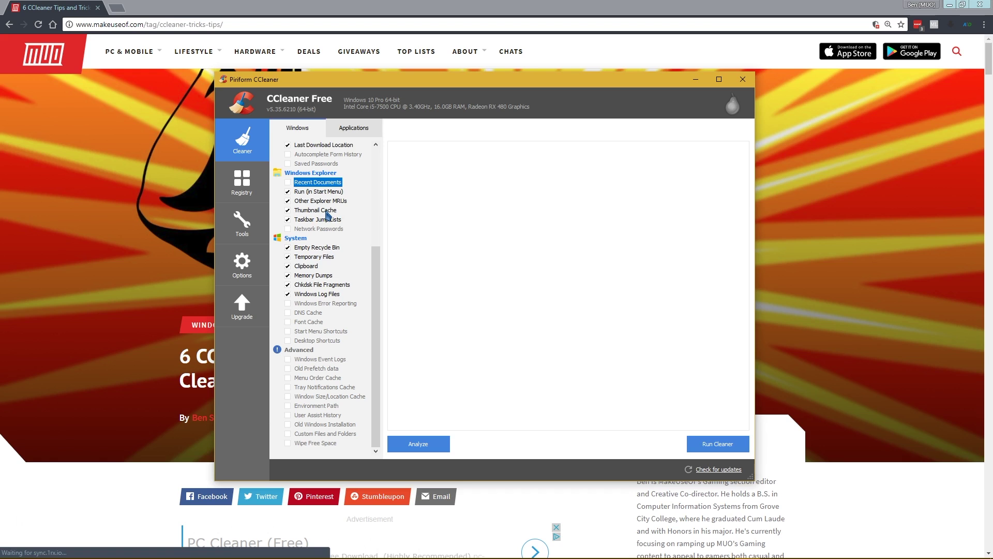
pyautogui.click(370, 273)
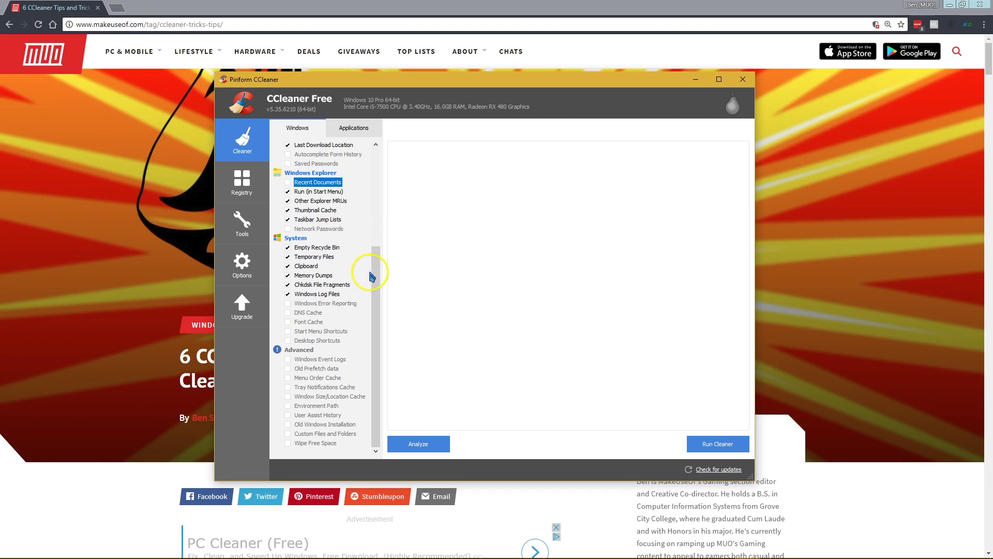
pyautogui.moveTo(371, 276)
pyautogui.mouseDown()
pyautogui.moveTo(377, 177)
pyautogui.moveTo(377, 261)
pyautogui.mouseUp()
pyautogui.click(354, 128)
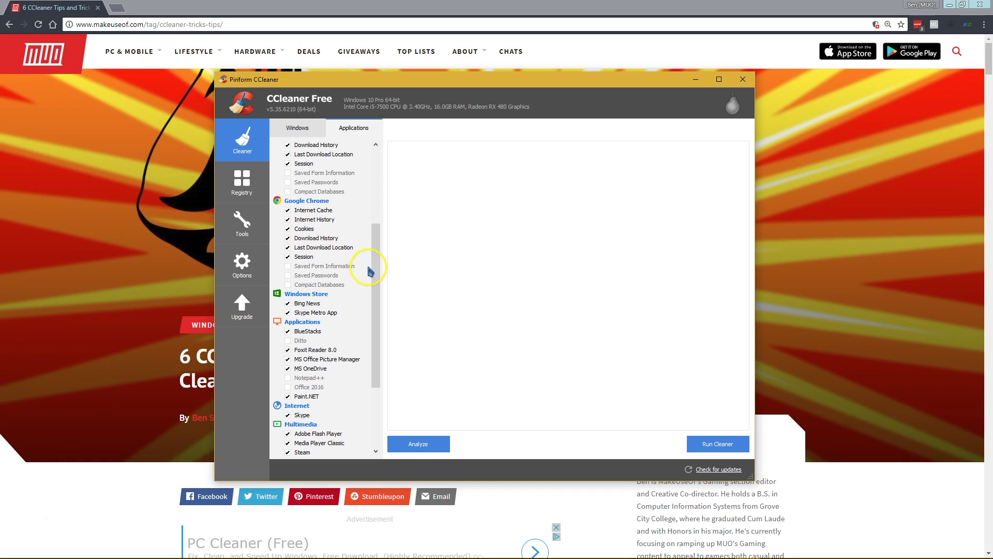
pyautogui.moveTo(375, 261); pyautogui.dragTo(367, 170)
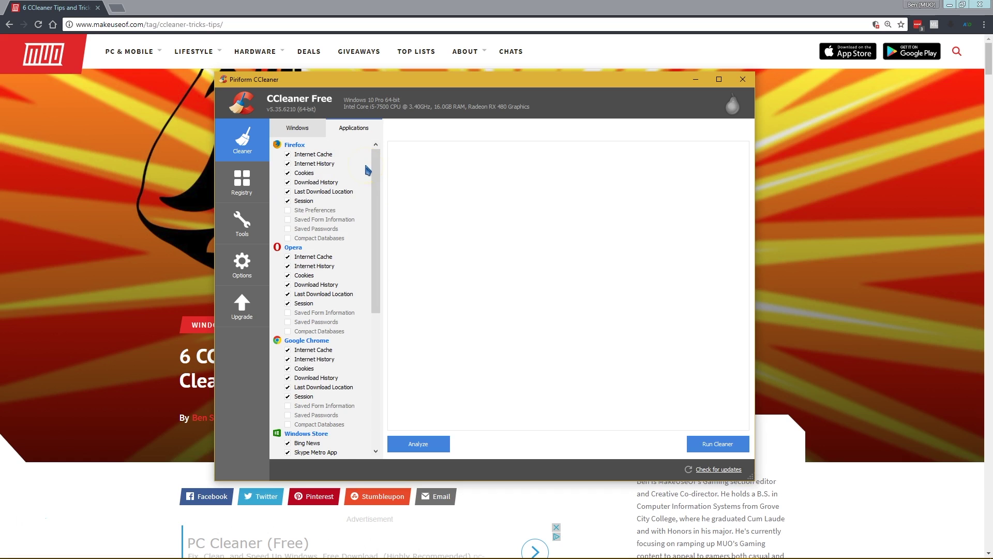
# Step: Sort the Startup programs by Program and dismiss the EvtMgr6 actions menu without disabling it
pyautogui.click(243, 221)
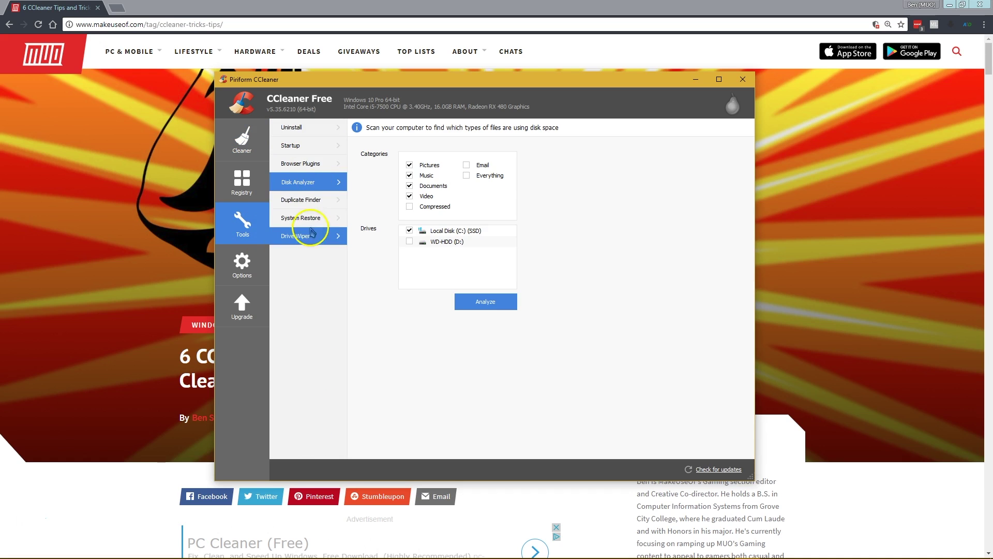
pyautogui.click(311, 145)
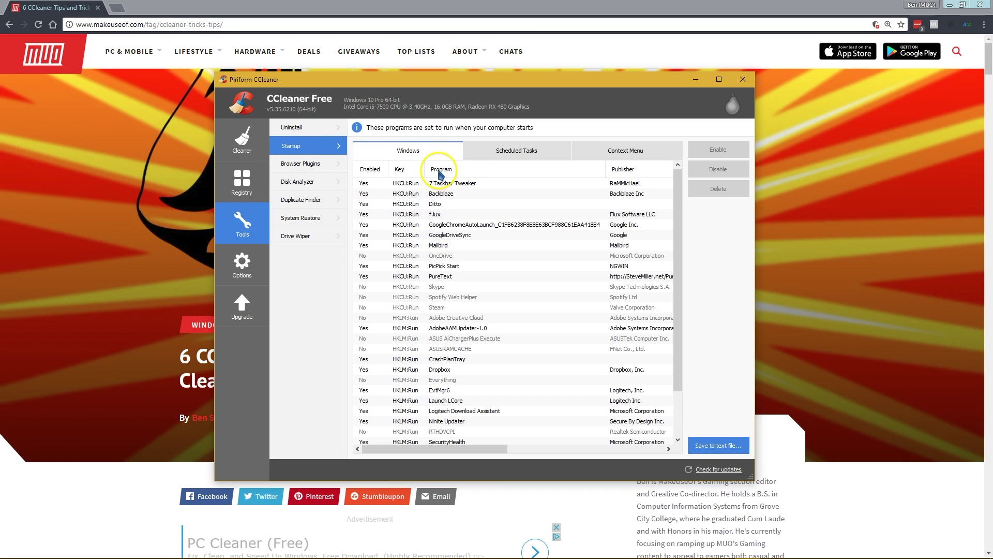
pyautogui.click(441, 170)
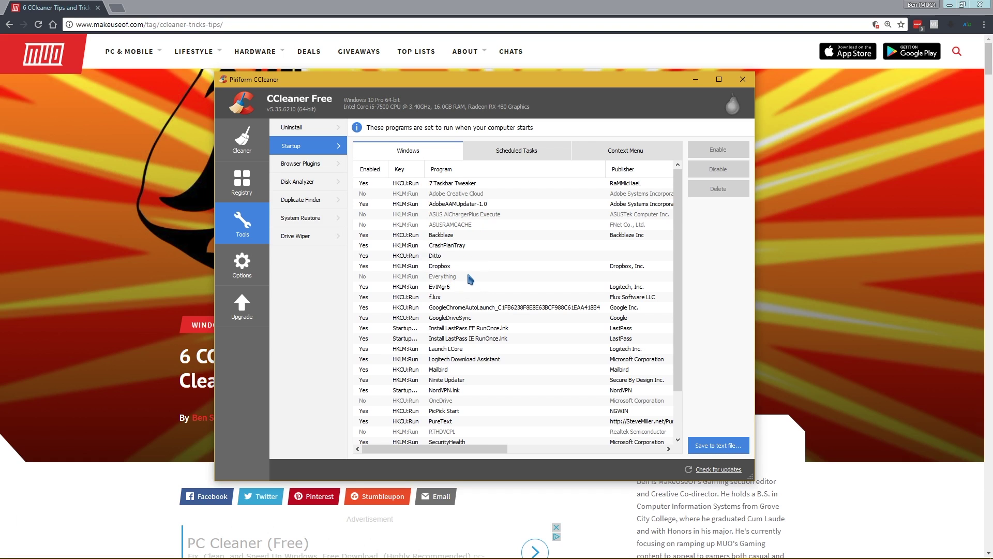
pyautogui.scroll(-1, 466, 327)
pyautogui.scroll(1, 462, 328)
pyautogui.scroll(-2, 459, 332)
pyautogui.scroll(2, 457, 342)
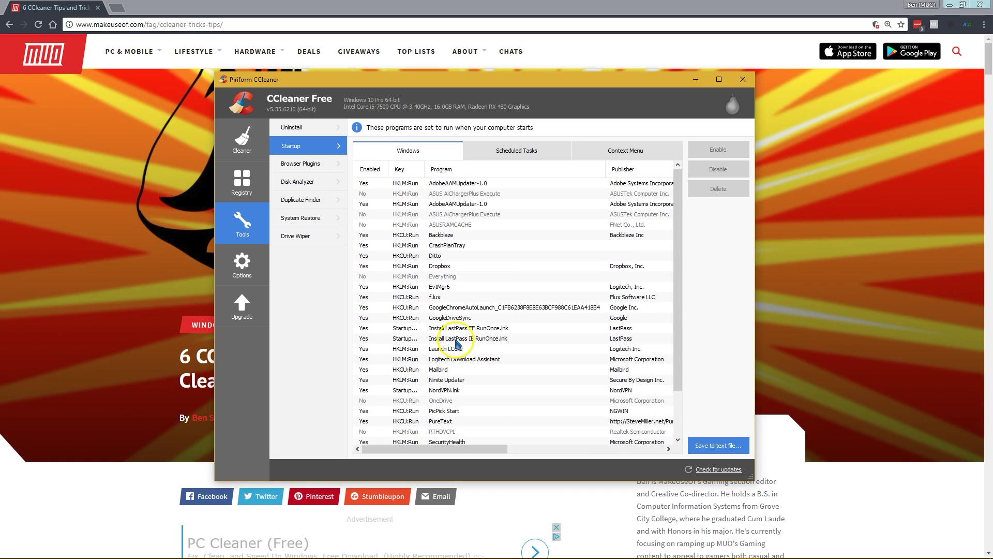
pyautogui.rightClick(449, 288)
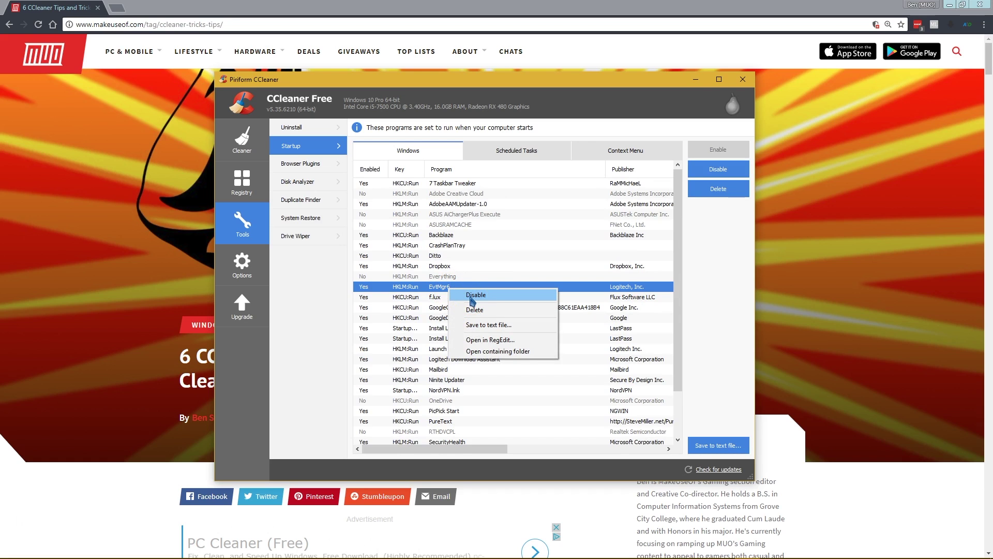
pyautogui.click(475, 265)
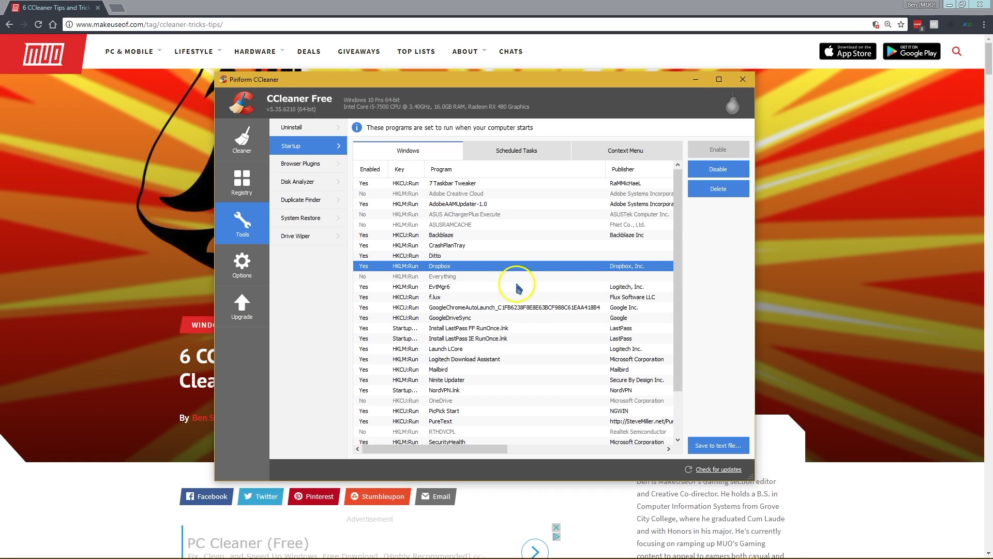
# Step: Review the Scheduled Tasks, then select the Context Menu's Open PowerShell window here entry
pyautogui.click(516, 150)
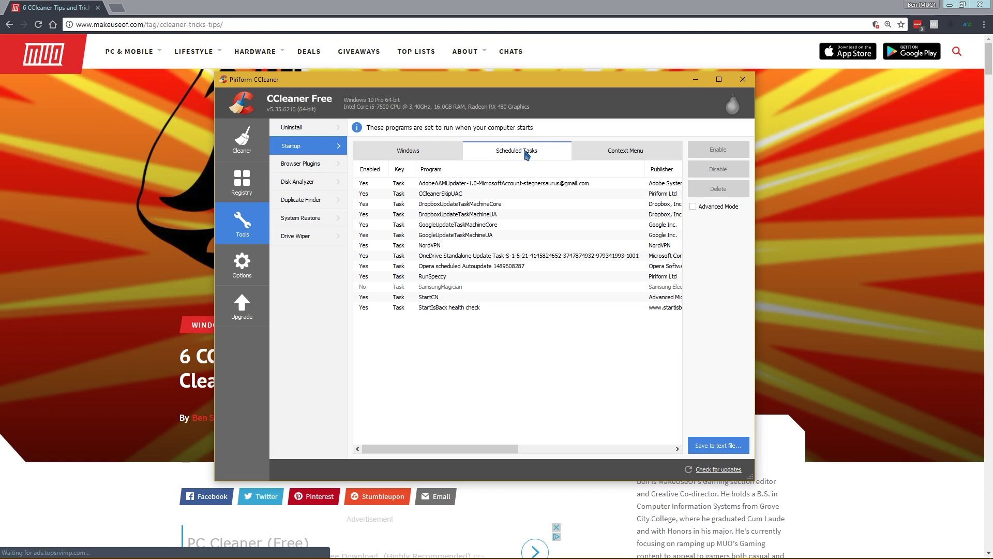
pyautogui.click(606, 155)
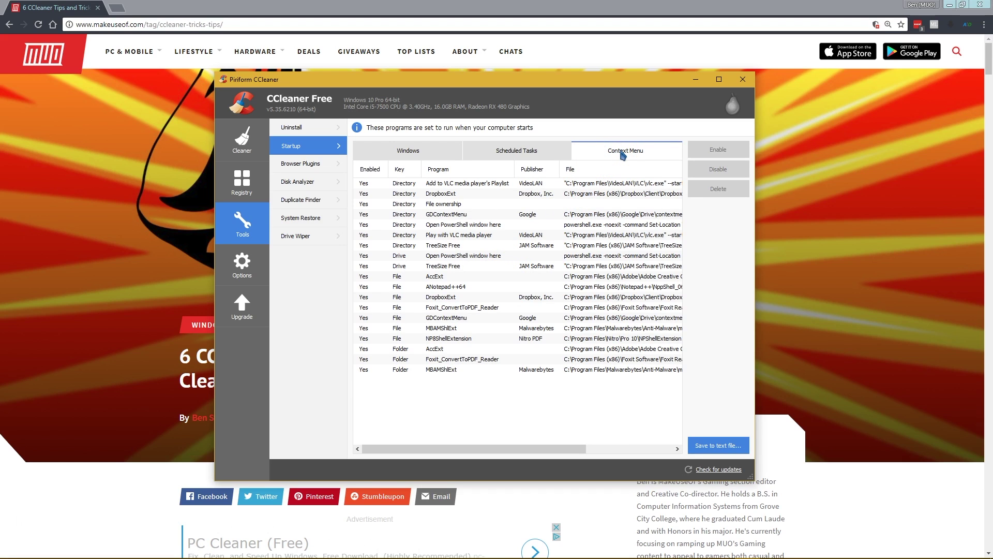
pyautogui.click(458, 256)
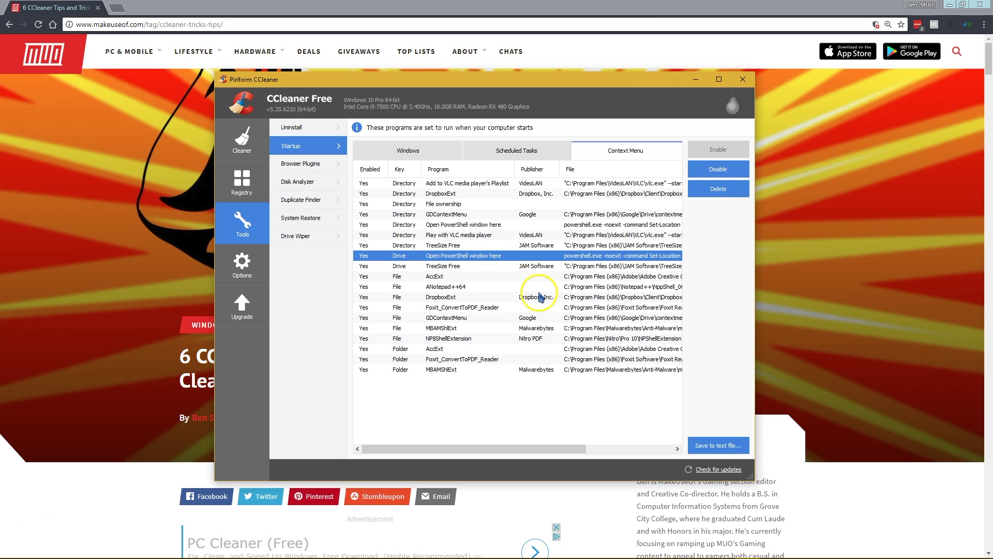
pyautogui.click(305, 129)
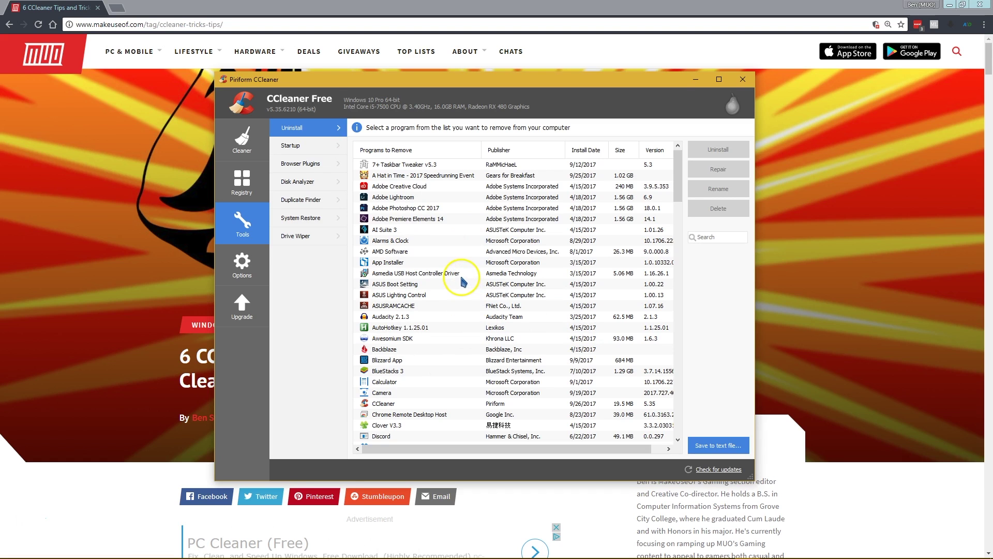
# Step: Start saving the installed-programs list to a text file, then cancel the Save As dialog
pyautogui.click(715, 450)
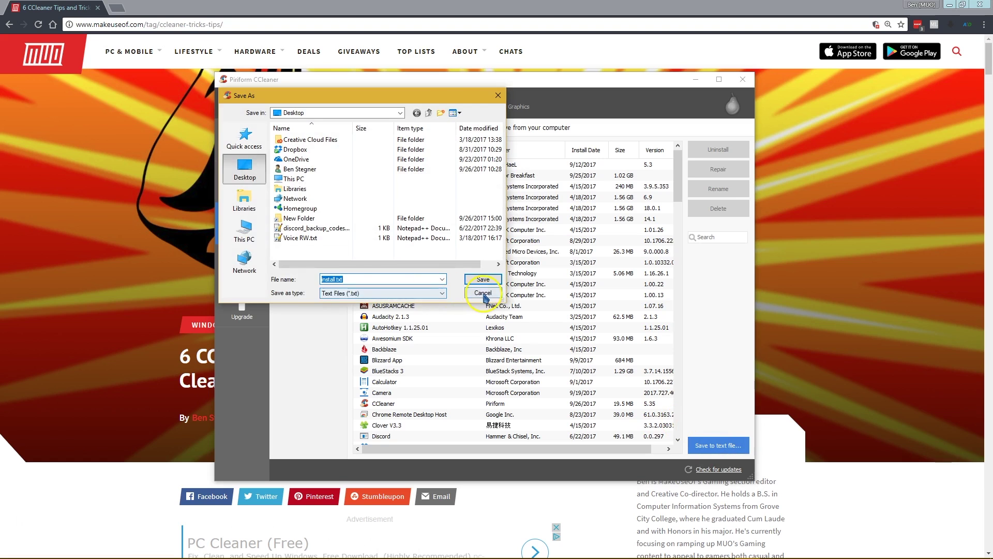
pyautogui.click(483, 293)
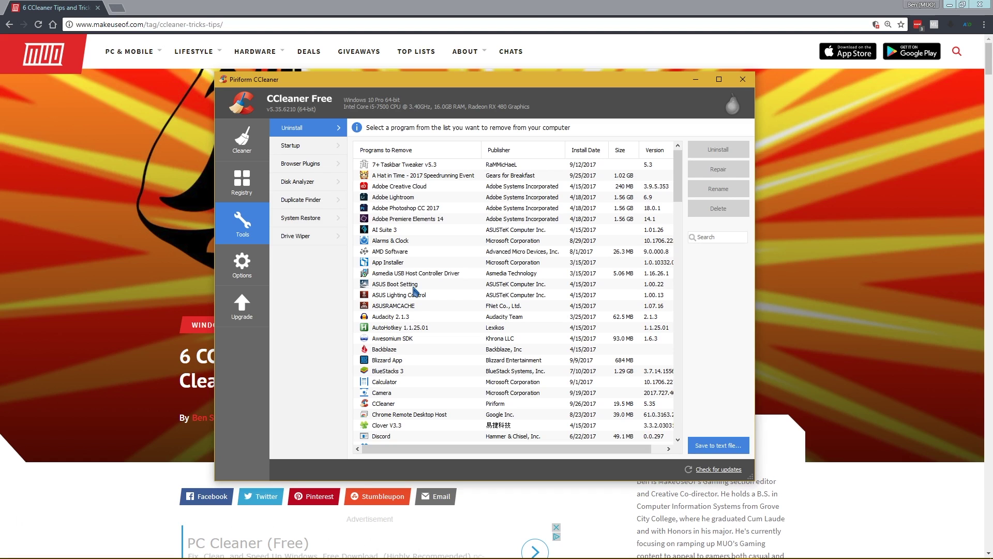
pyautogui.click(301, 200)
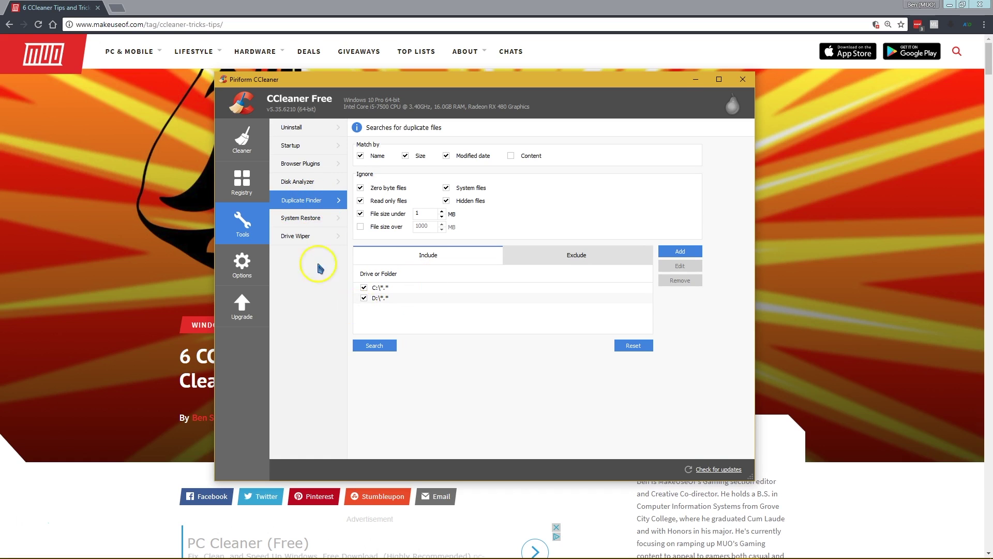
pyautogui.click(314, 207)
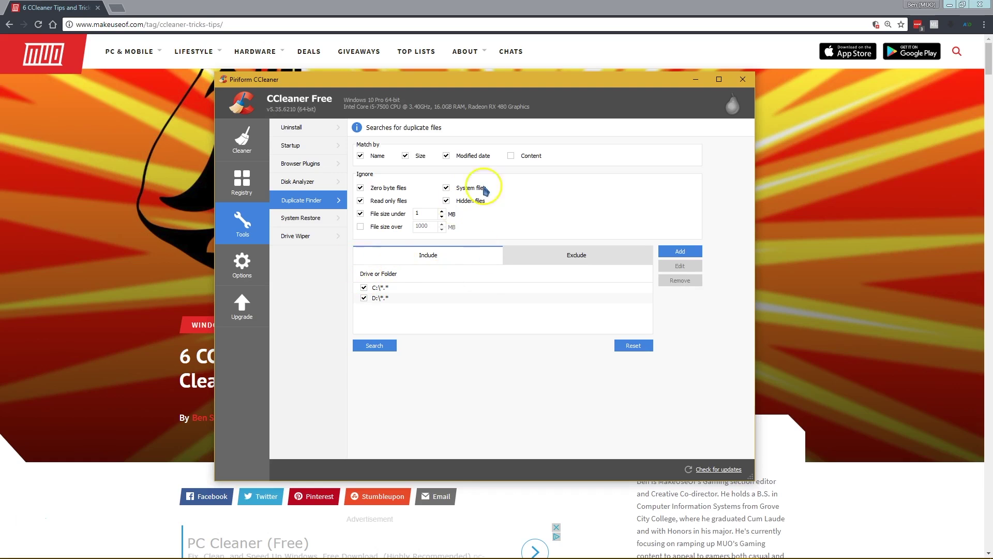
# Step: In Drive Wiper, try the Entire Drive wipe mode, then leave it on Free Space Only
pyautogui.click(308, 238)
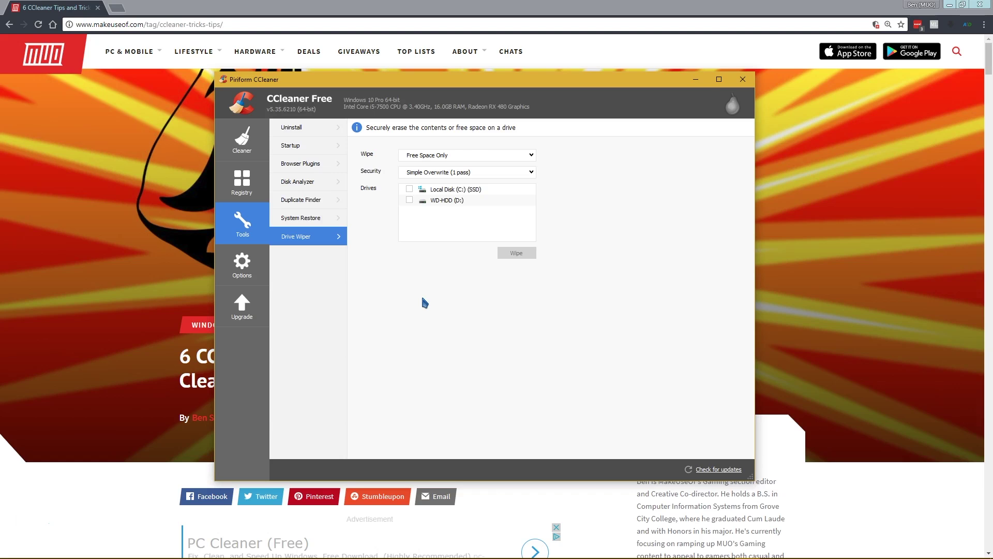
pyautogui.click(456, 155)
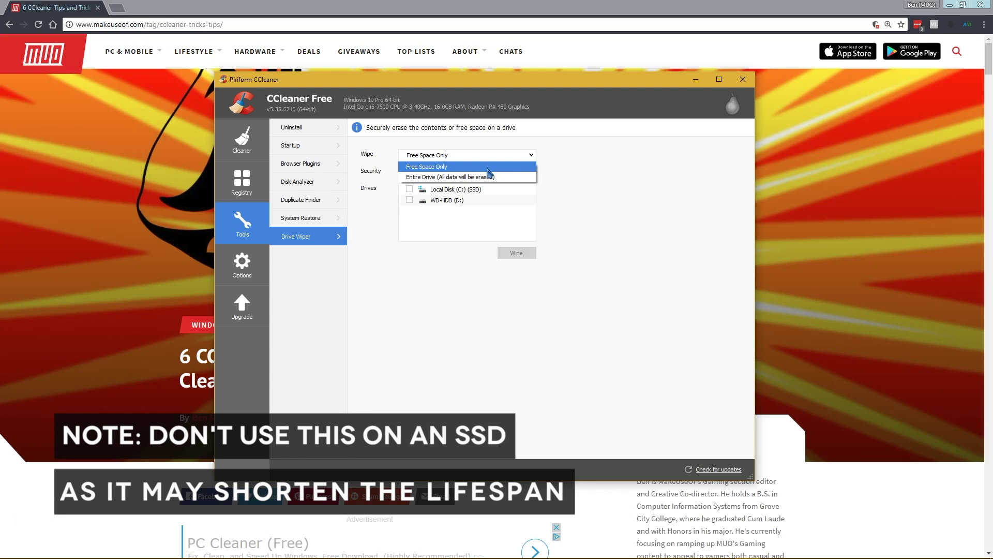
pyautogui.click(492, 177)
pyautogui.click(497, 155)
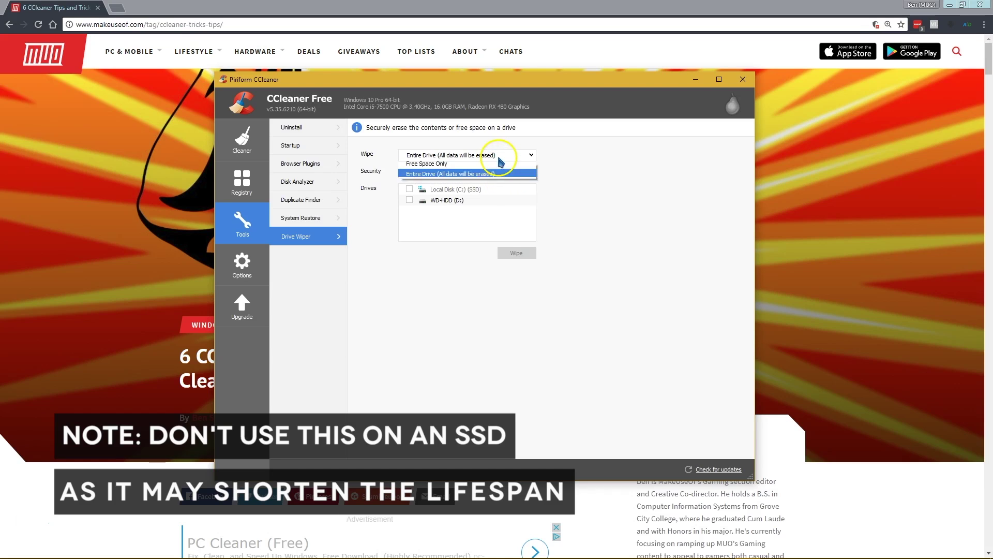
pyautogui.click(491, 166)
pyautogui.click(531, 155)
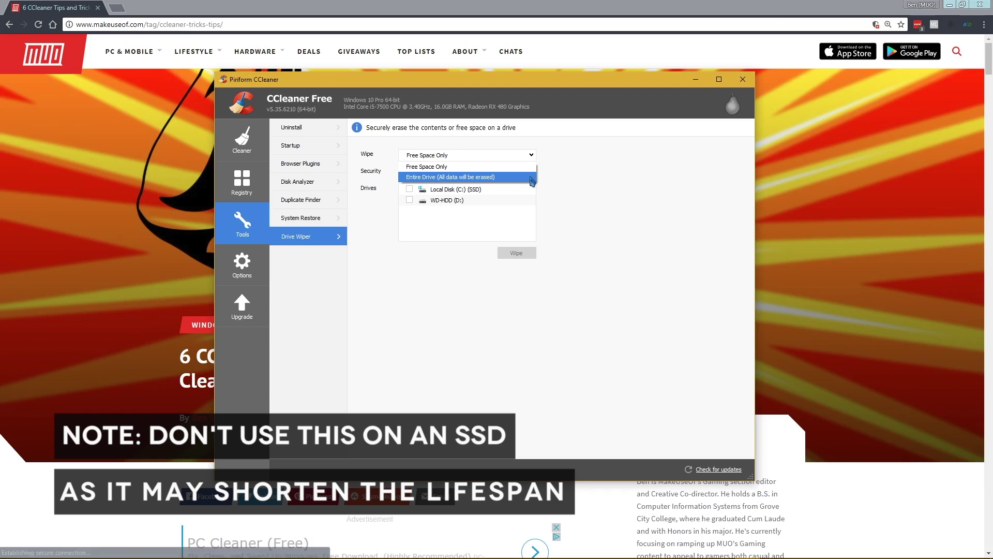
pyautogui.click(391, 282)
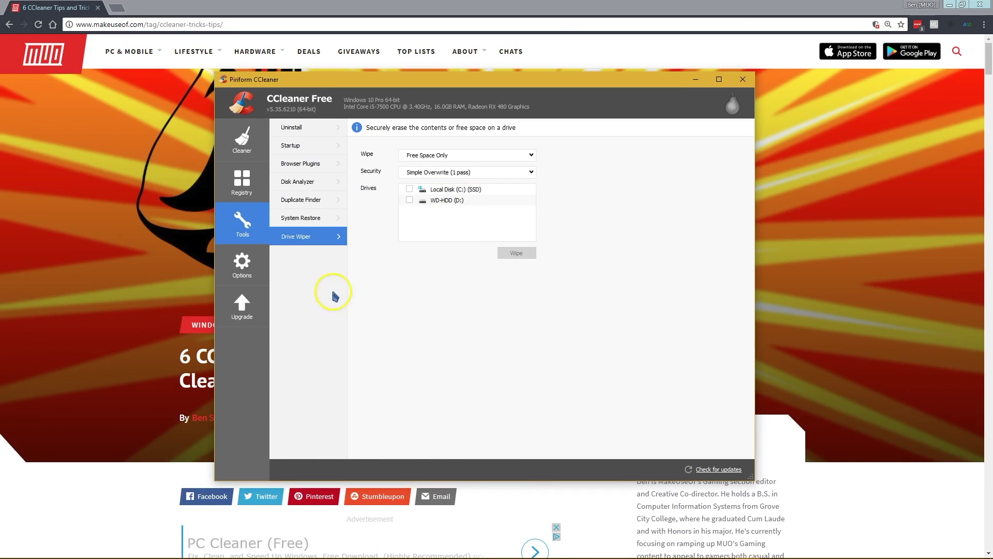
pyautogui.click(298, 185)
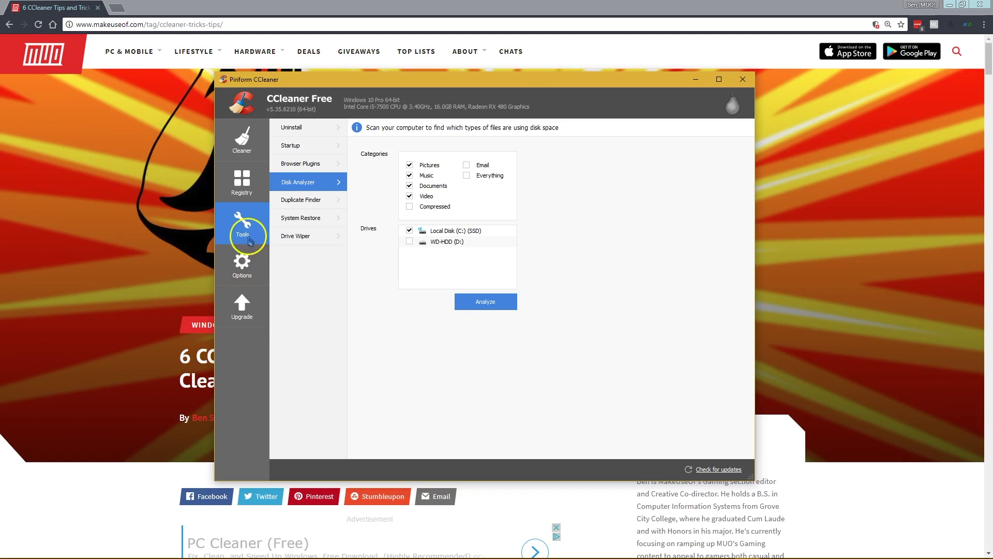
# Step: Open Options to the Cookies page, showing computer cookies beside cookies to keep
pyautogui.click(254, 266)
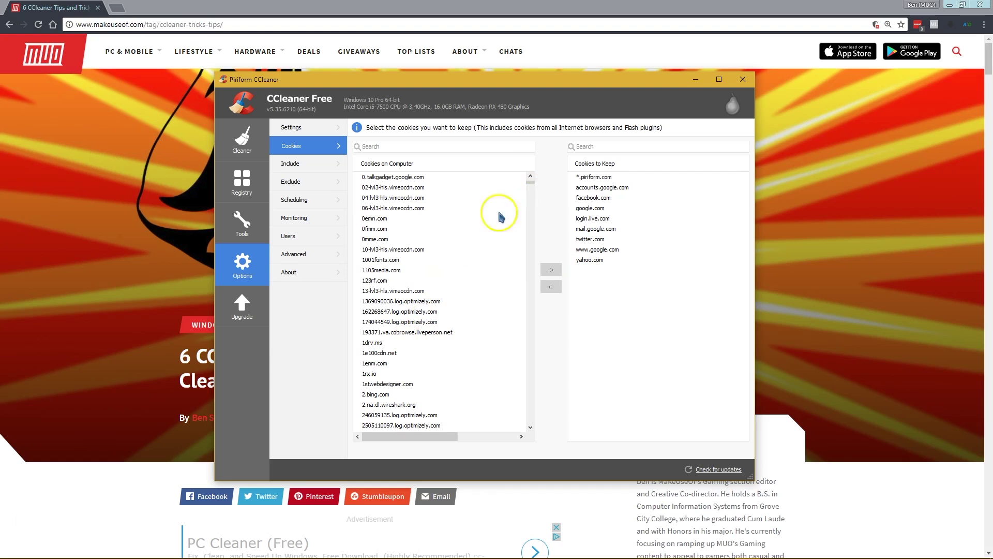
pyautogui.scroll(-6, 416, 334)
pyautogui.scroll(-1, 416, 333)
pyautogui.moveTo(529, 184); pyautogui.dragTo(532, 301)
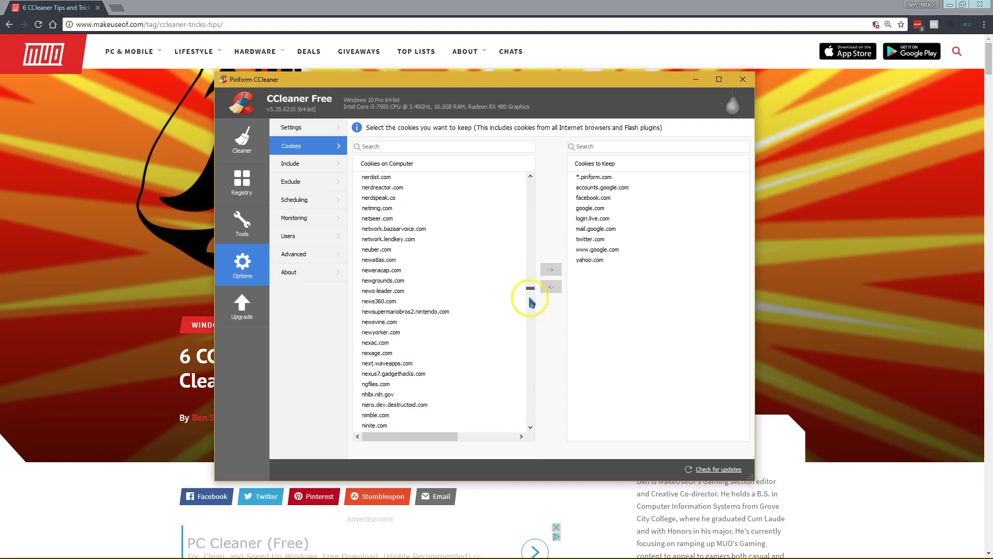
pyautogui.click(395, 281)
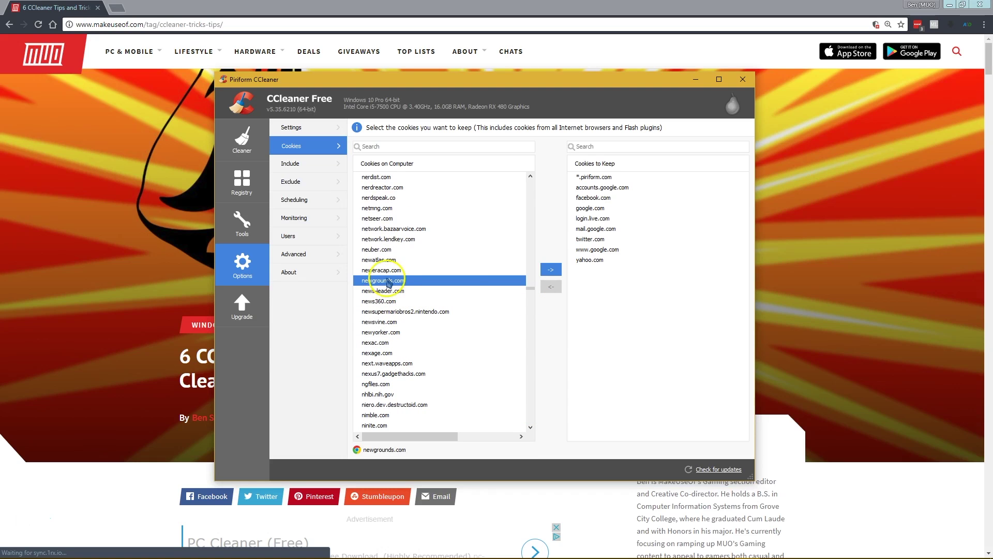
pyautogui.rightClick(397, 283)
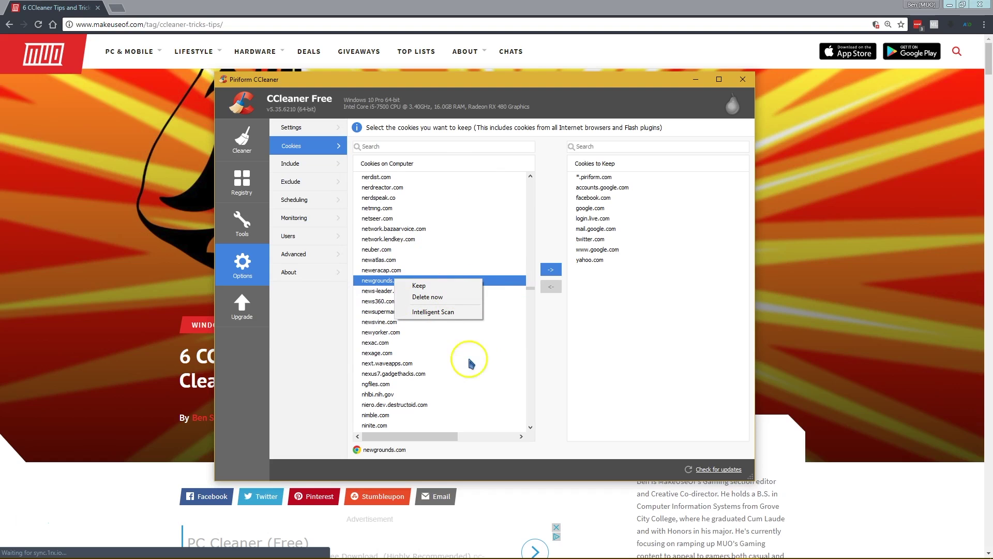
pyautogui.click(439, 323)
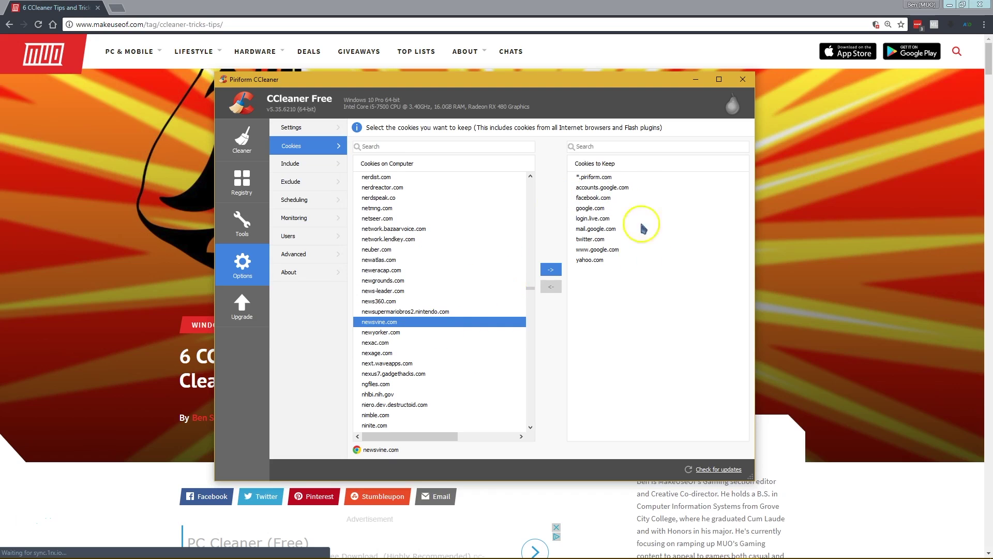
pyautogui.rightClick(411, 281)
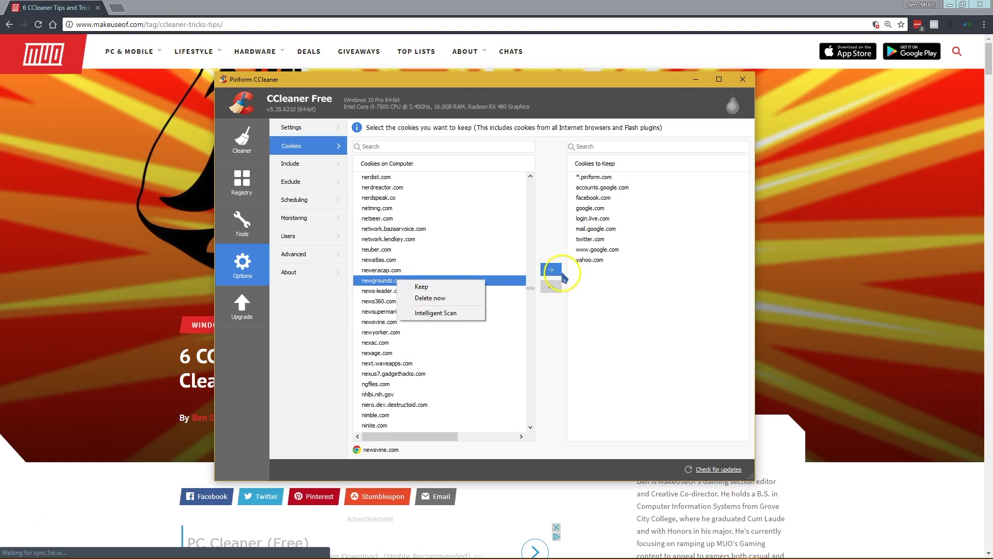
pyautogui.click(543, 265)
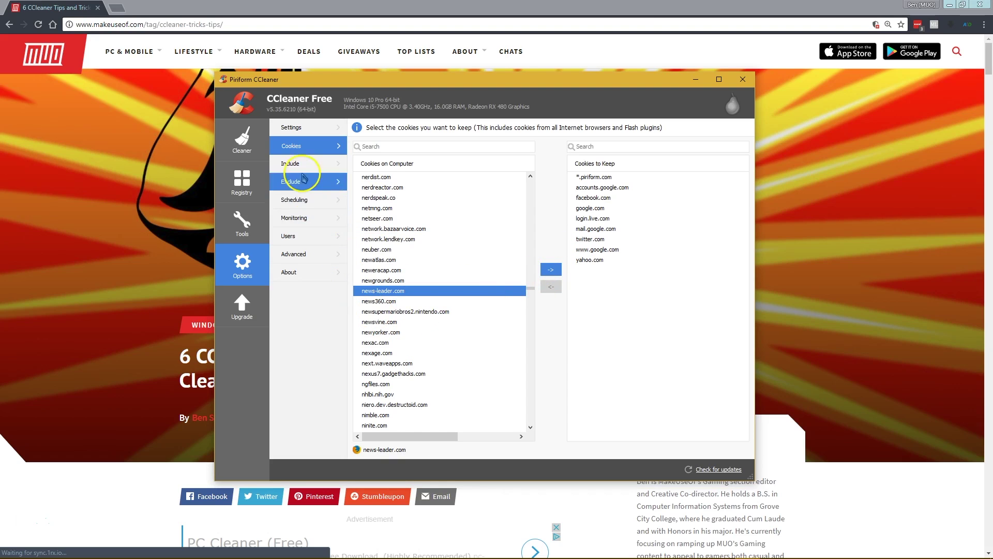
# Step: Scroll through the Cleaner's Windows items, then return to Tools > Disk Analyzer
pyautogui.click(241, 137)
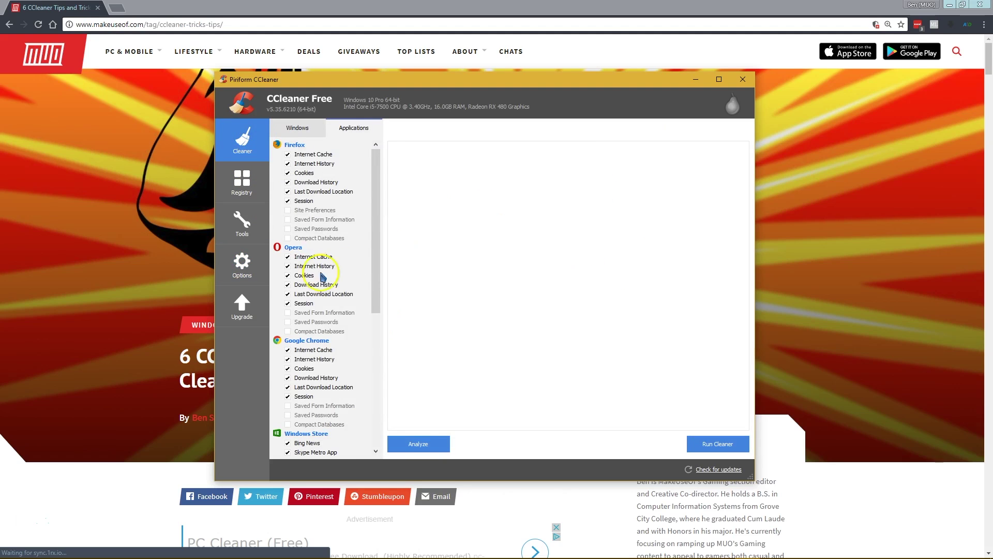
pyautogui.click(290, 128)
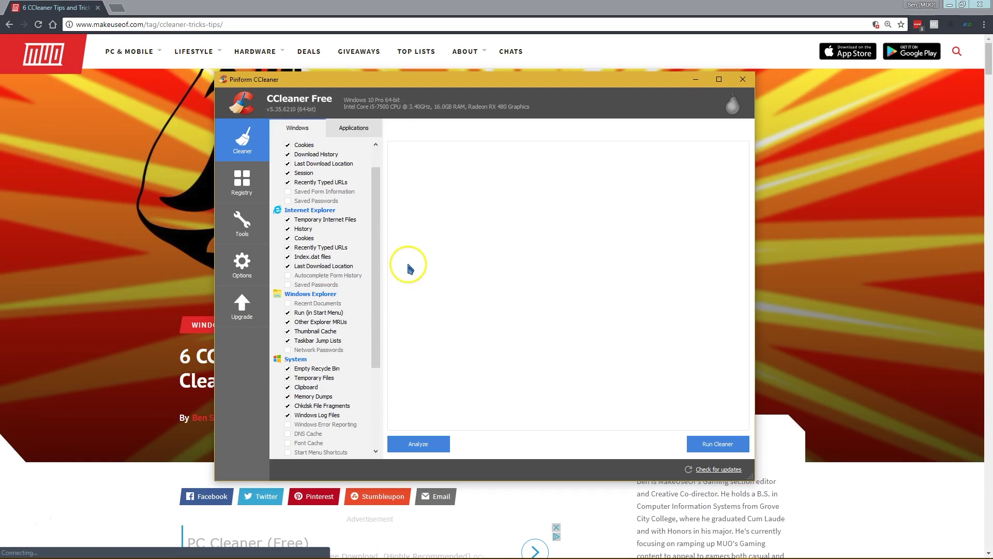
pyautogui.scroll(1, 366, 258)
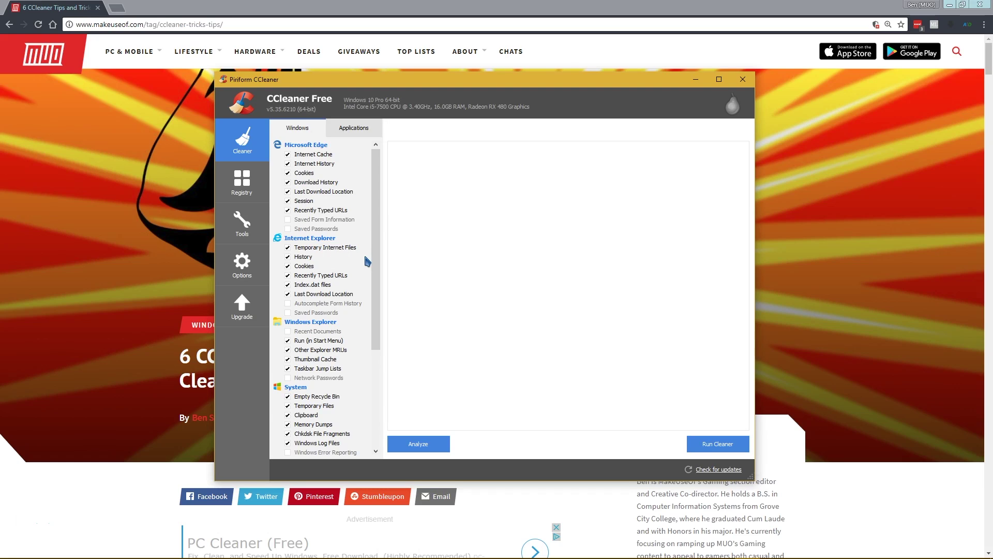
pyautogui.moveTo(375, 279)
pyautogui.mouseDown()
pyautogui.moveTo(382, 291)
pyautogui.moveTo(380, 282)
pyautogui.mouseUp()
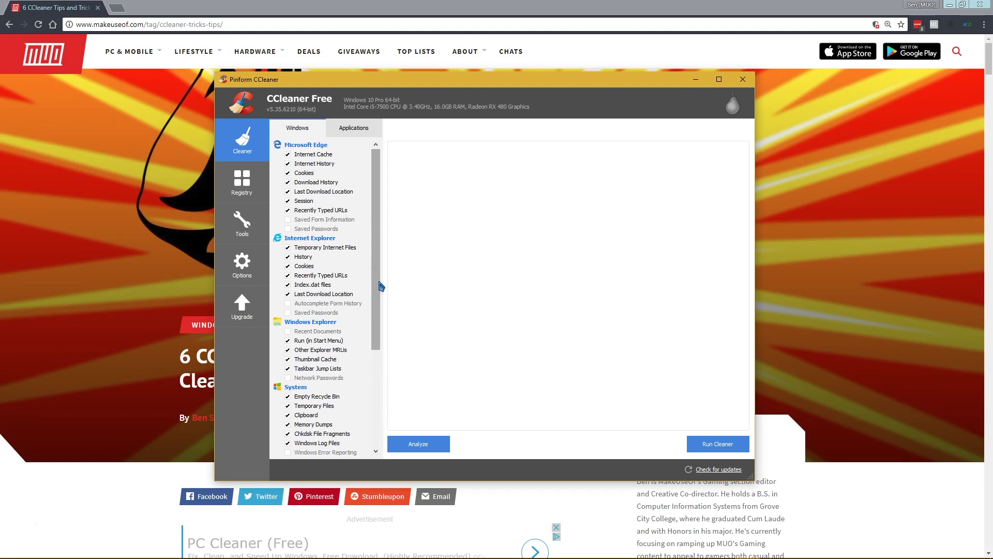
pyautogui.click(242, 264)
pyautogui.click(243, 223)
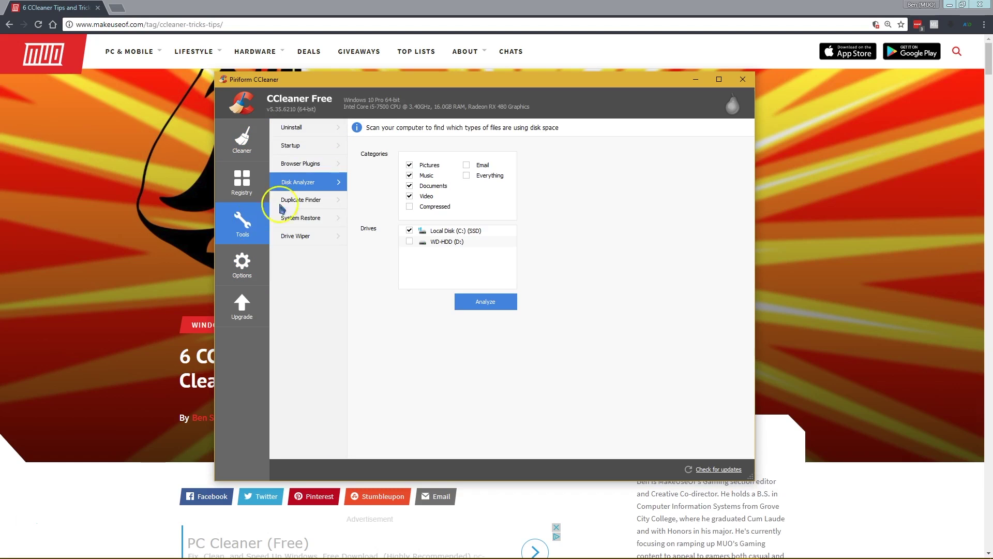
pyautogui.click(308, 181)
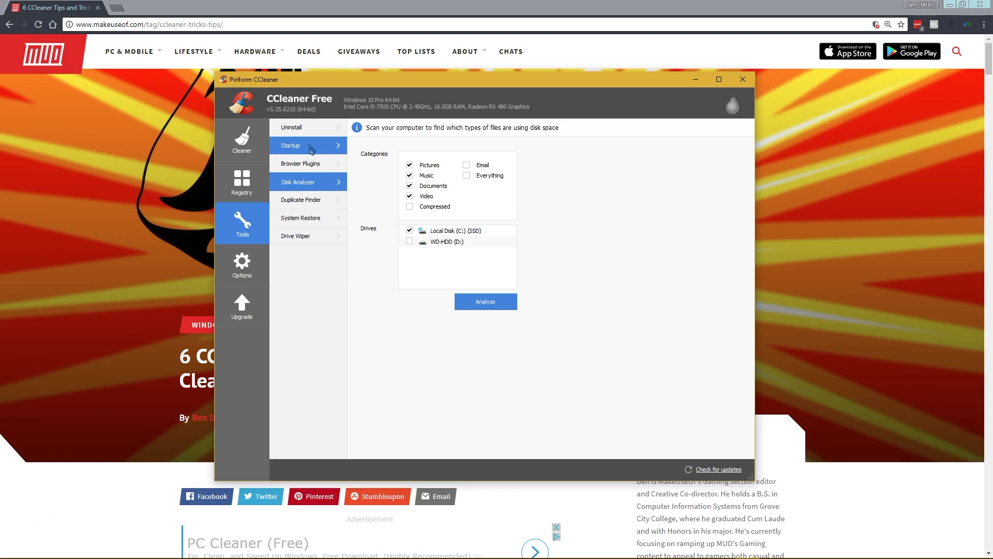
# Step: Bring the MakeUseOf article '6 CCleaner Tips and Tricks' in Chrome to the front
pyautogui.click(109, 189)
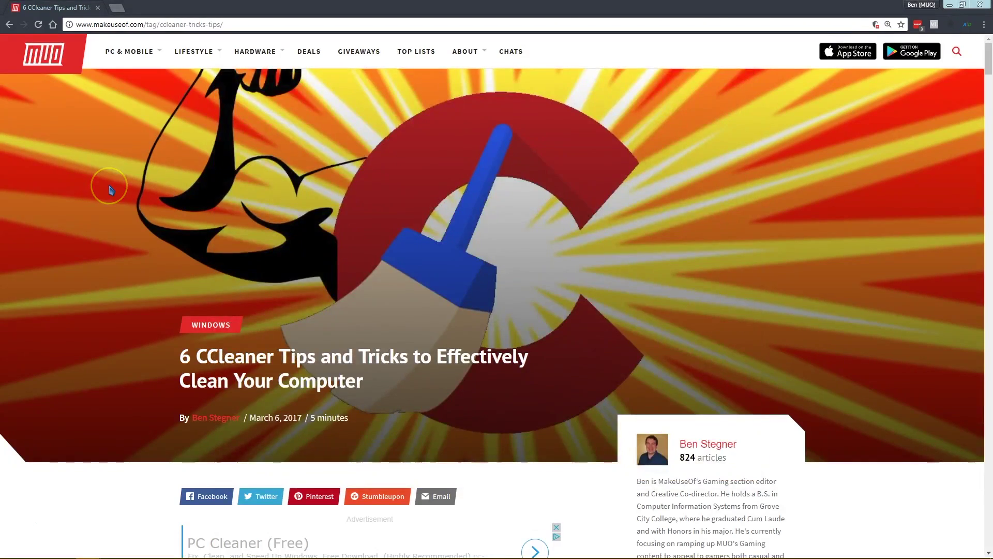